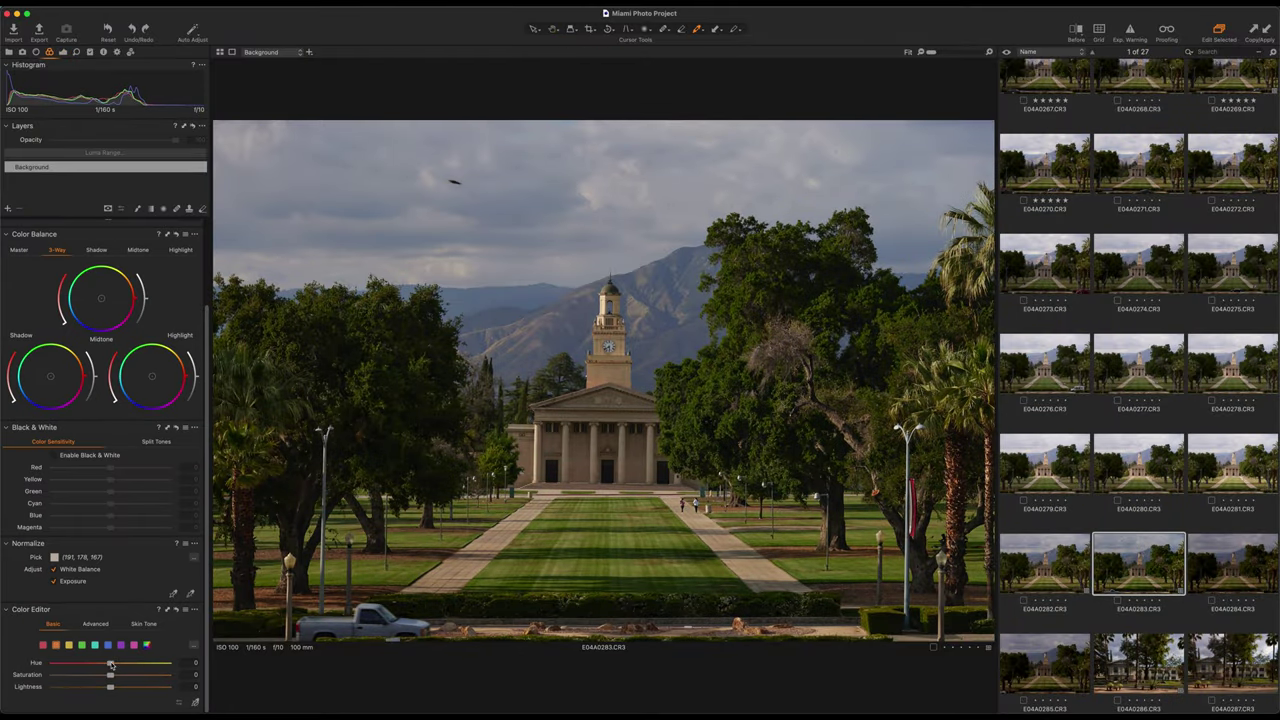
# Step: Mask the mountains with a local adjustment, cool its midtones toward blue, then switch to Photoshop
pyautogui.moveTo(493, 291); pyautogui.dragTo(690, 262)
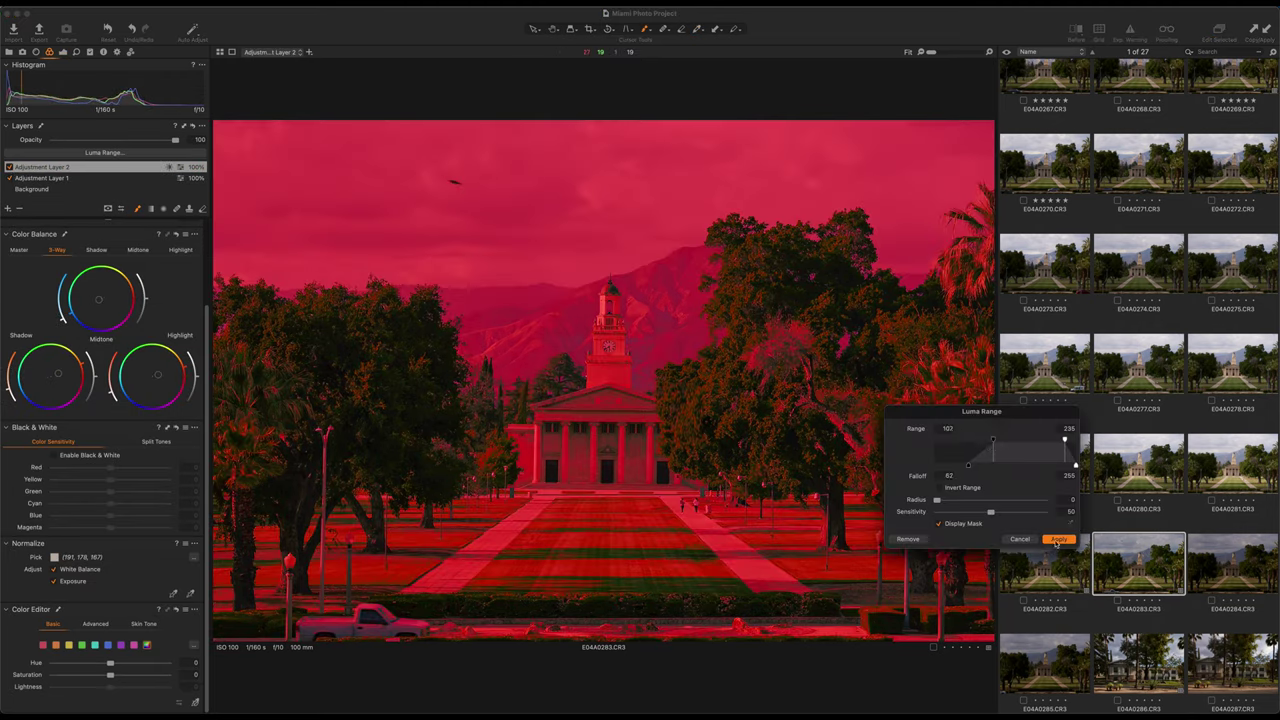
pyautogui.moveTo(99, 299); pyautogui.dragTo(68, 311)
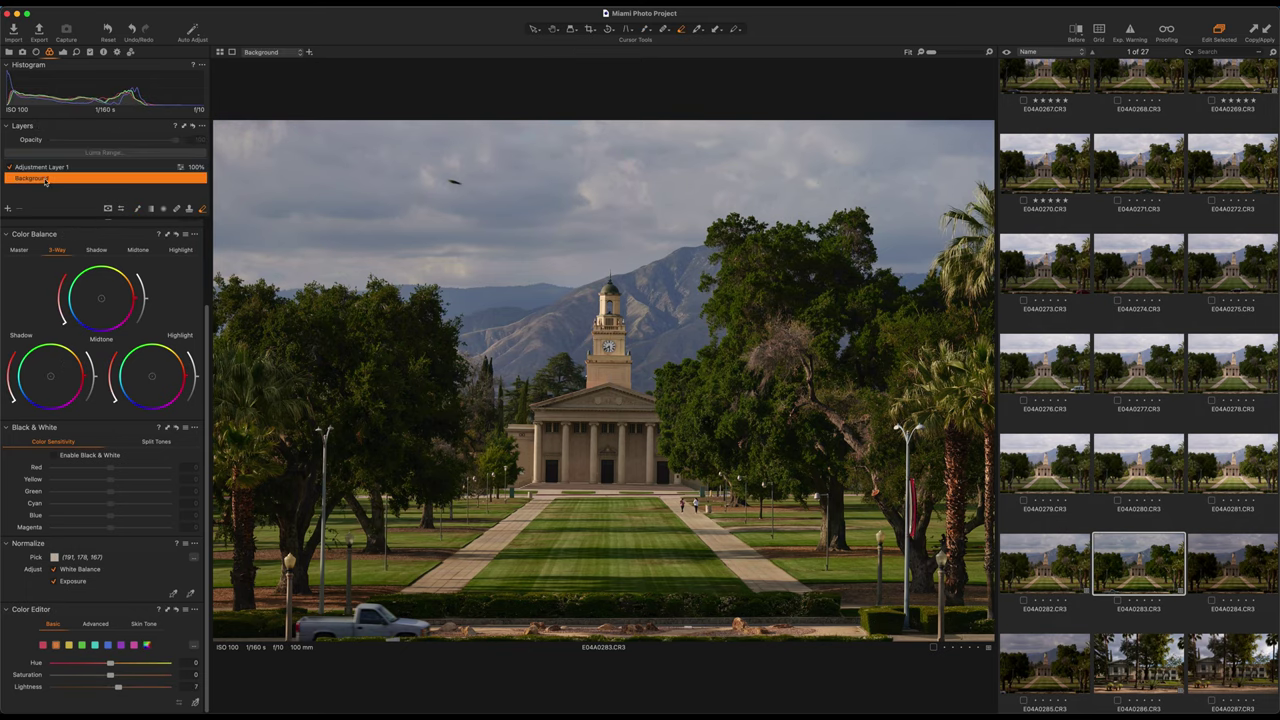
pyautogui.hotkey('ctrl', 'Tab')
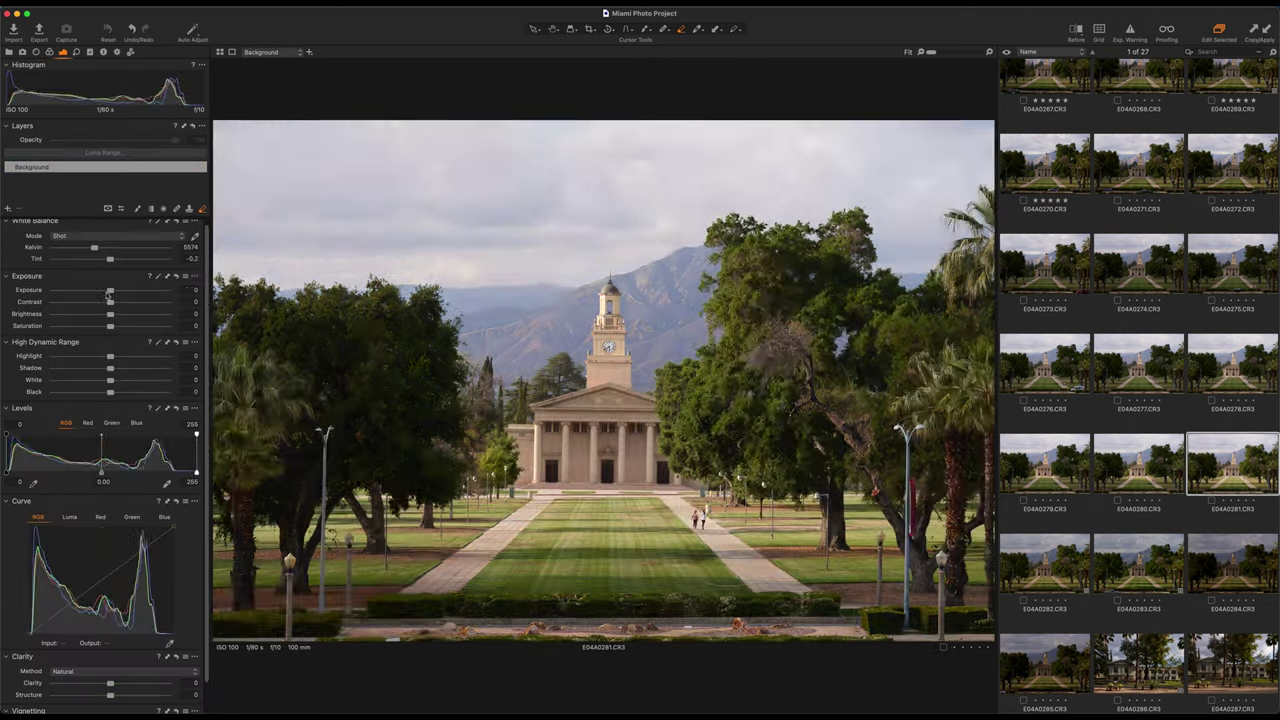
pyautogui.press('super+Tab')
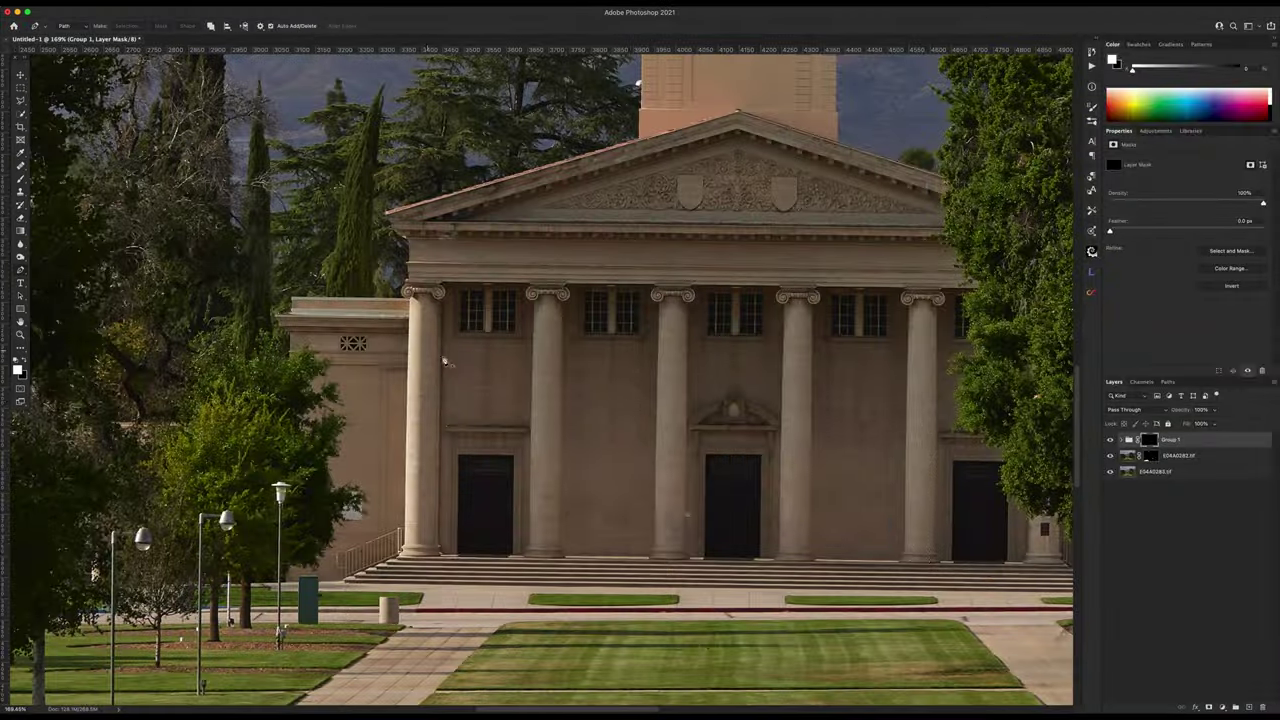
# Step: Trace a pen path down a column's sunlit edge and view Group 1's layer mask
pyautogui.moveTo(487, 350); pyautogui.dragTo(531, 350)
pyautogui.moveTo(483, 427); pyautogui.dragTo(524, 431)
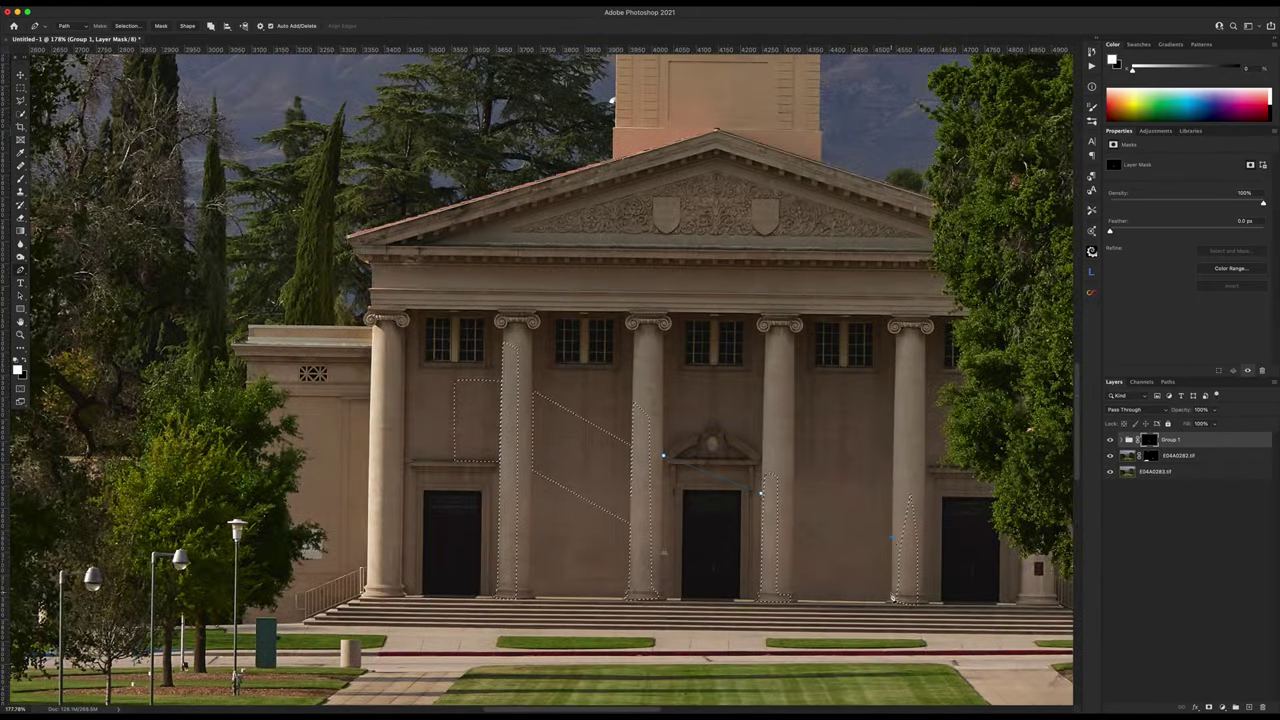
pyautogui.keyDown('alt'); pyautogui.click(1147, 441); pyautogui.keyUp('alt')
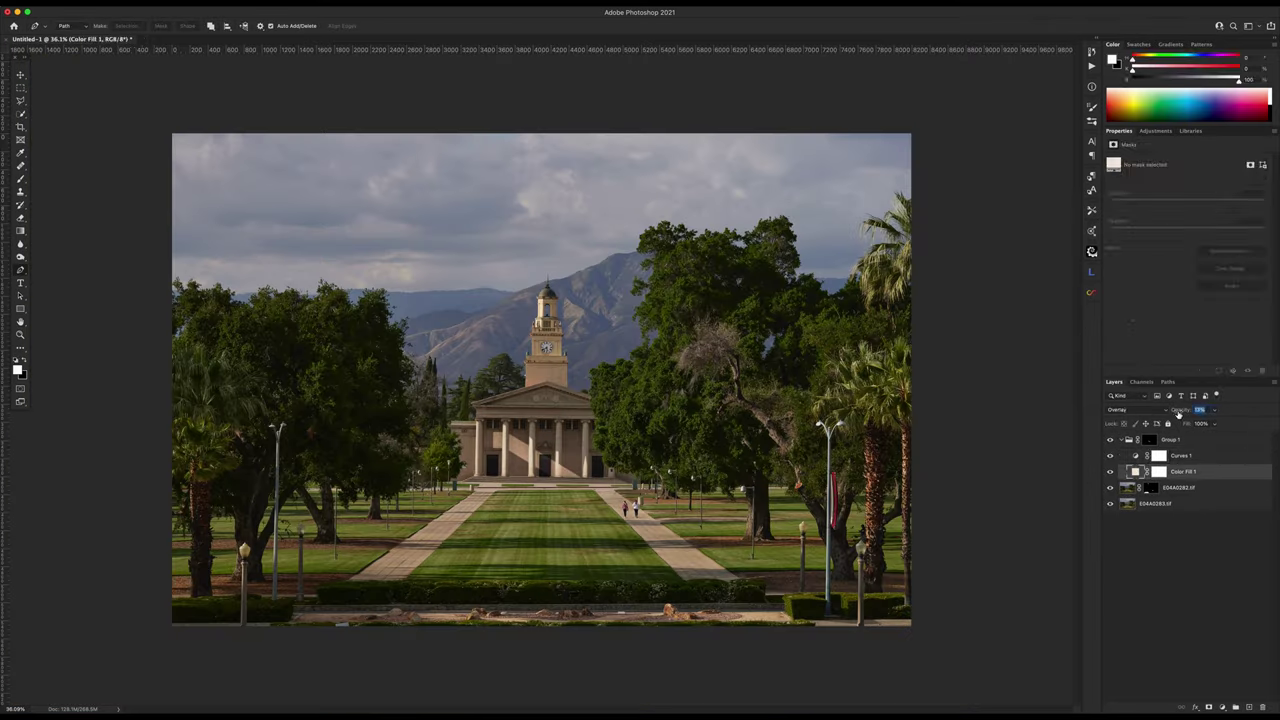
# Step: Choose a soft brush preset and paint white light onto the building wall through the mask
pyautogui.hscroll(-3, 540, 370)
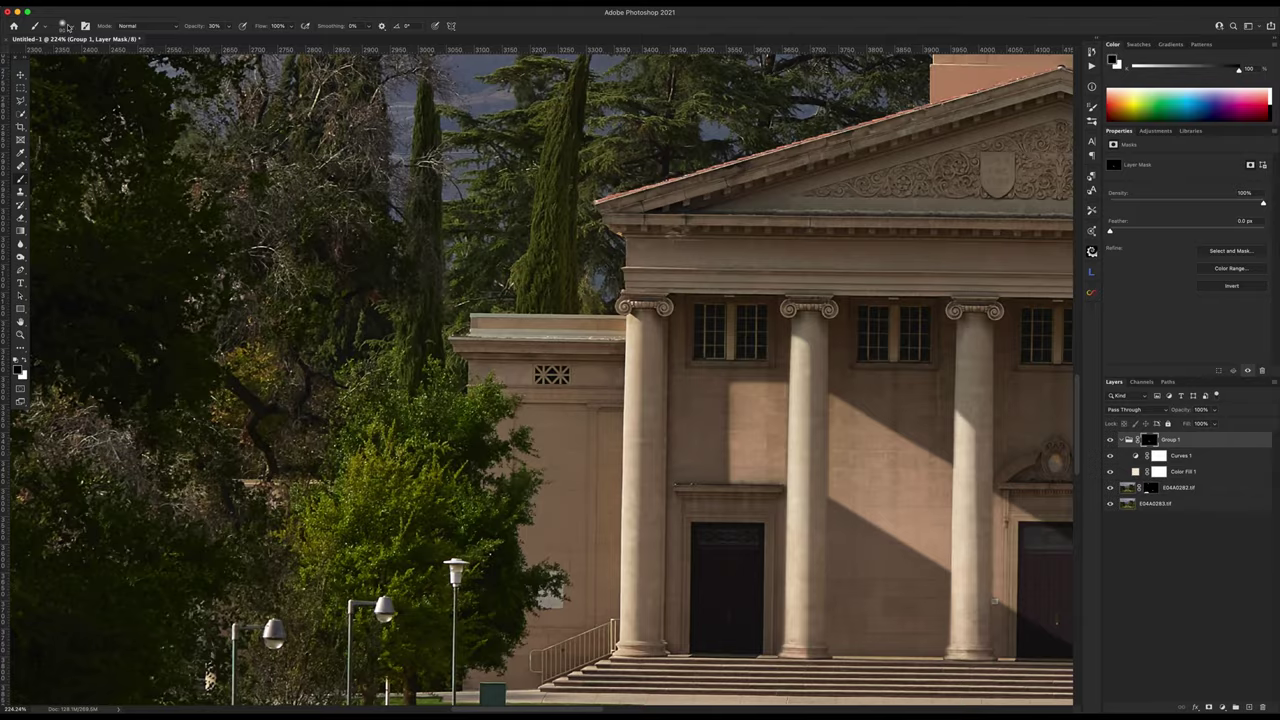
pyautogui.click(67, 25)
pyautogui.scroll(-5, 400, 350)
pyautogui.press('Return')
pyautogui.moveTo(568, 436); pyautogui.dragTo(552, 452)
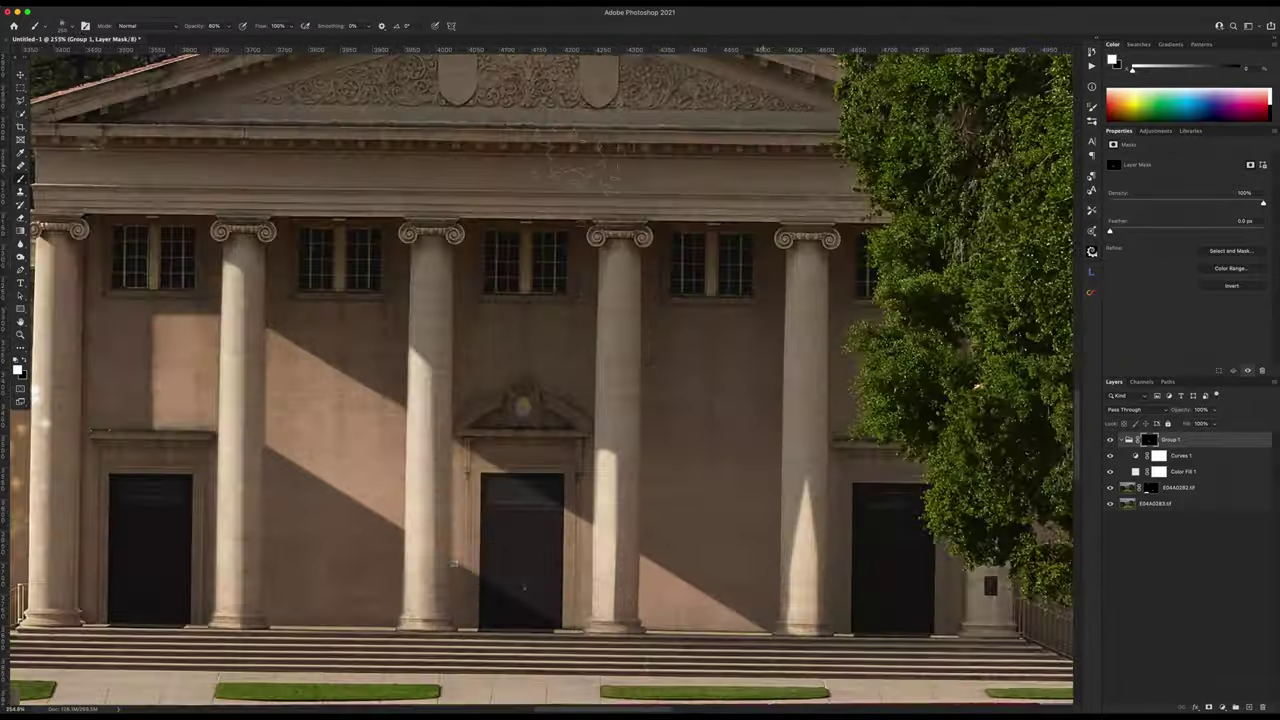
pyautogui.click(68, 26)
pyautogui.press('Return')
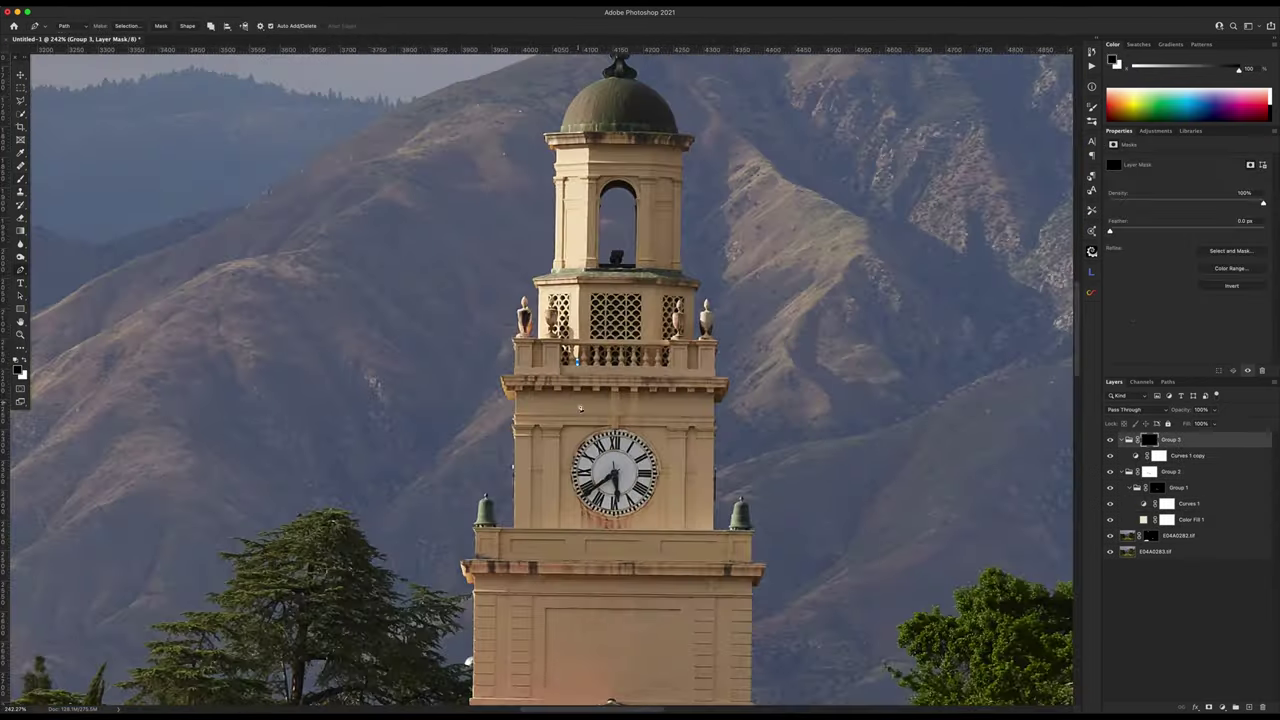
# Step: Pick a brush preset for the tower's lit side and lower Group 4 opacity to about 87%
pyautogui.press('b')
pyautogui.click(62, 25)
pyautogui.scroll(2, 71, 408)
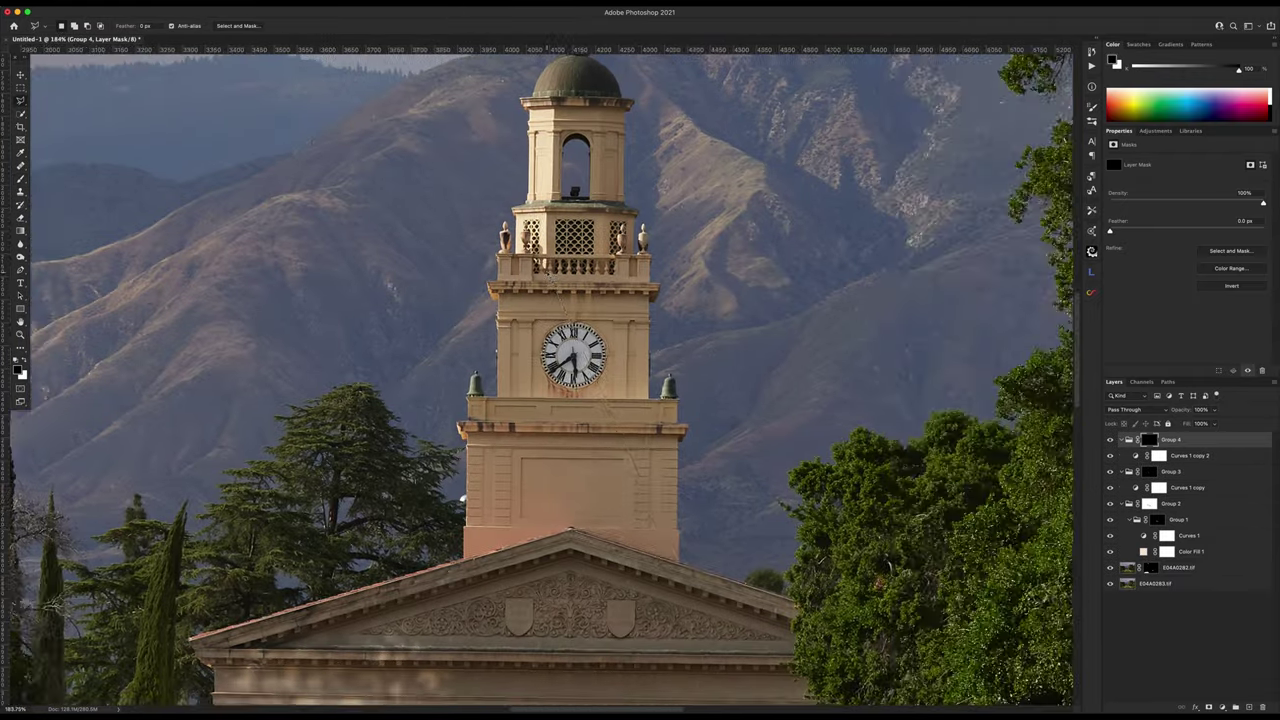
pyautogui.moveTo(1195, 411); pyautogui.dragTo(1181, 412)
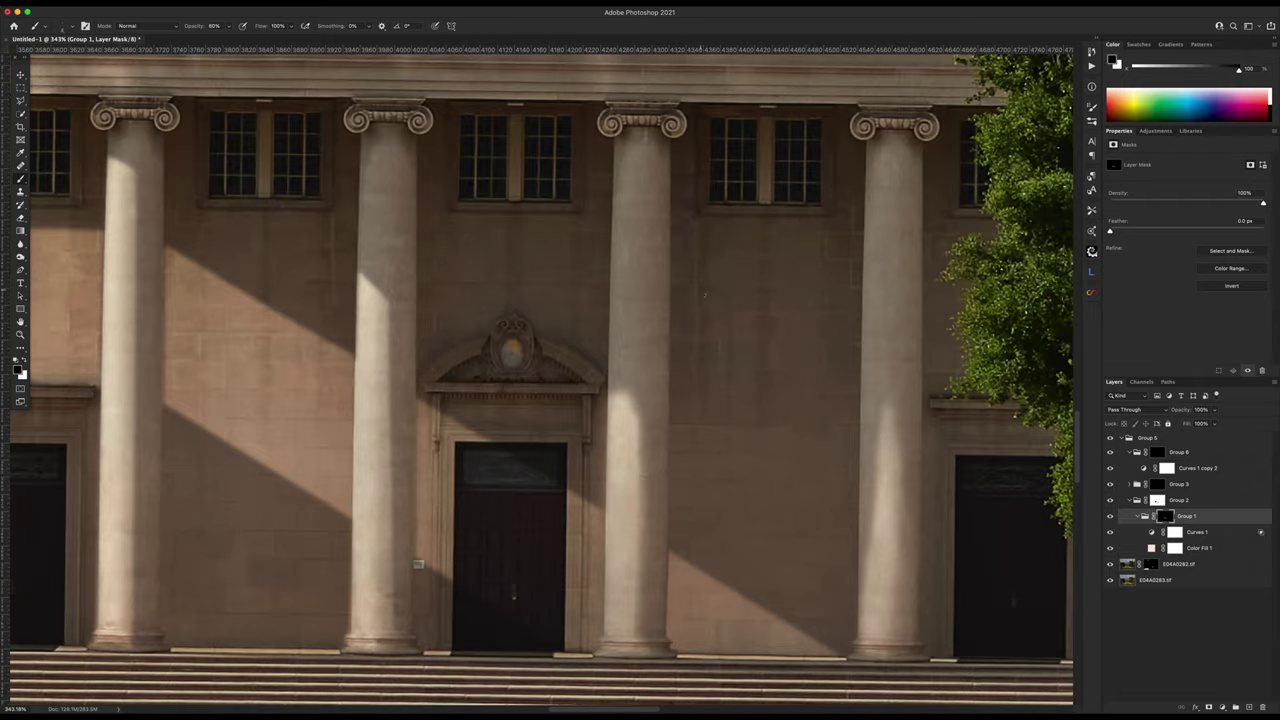
# Step: Pick a new brush preset from the options-bar picker to refine the column sunlight
pyautogui.click(68, 27)
pyautogui.doubleClick(625, 415)
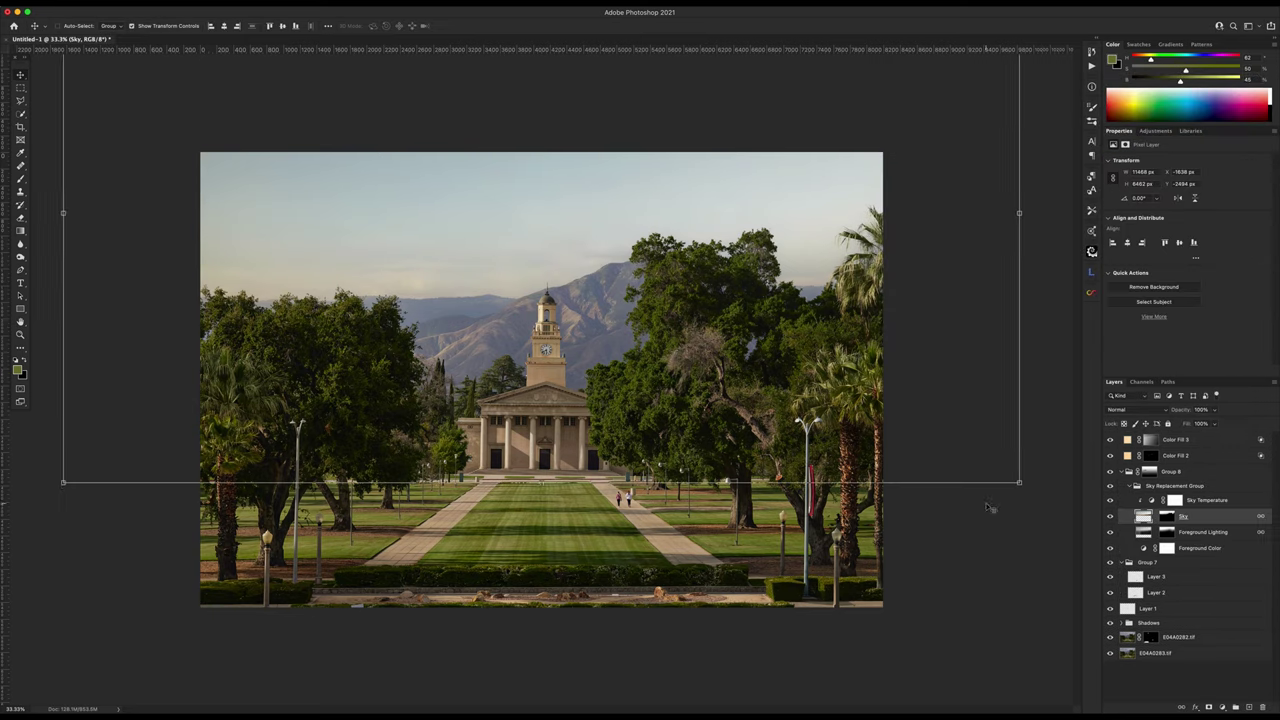
# Step: Stamp all visible layers into a merged layer and send it to Luminar AI
pyautogui.press('super+alt+shift+e')
pyautogui.press('super+ctrl+f')
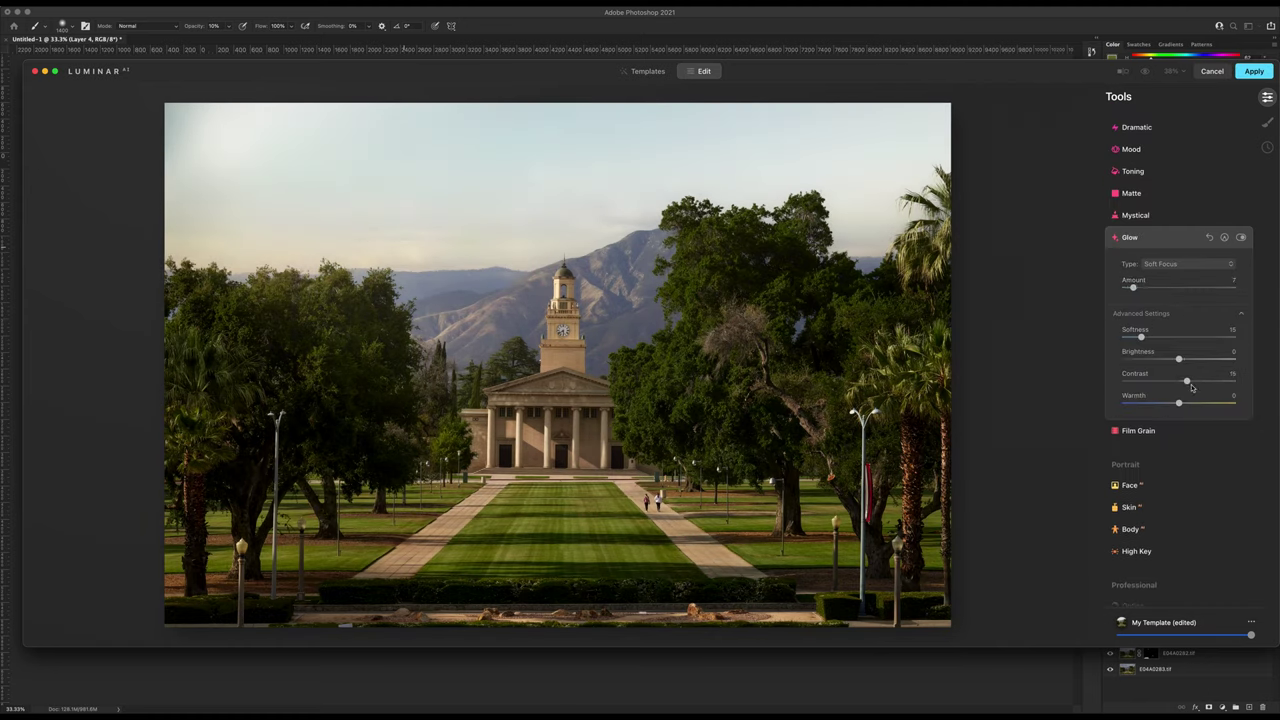
# Step: Apply the soft-focus Glow and Mystical (Amount 20) look and return to Photoshop
pyautogui.click(1247, 71)
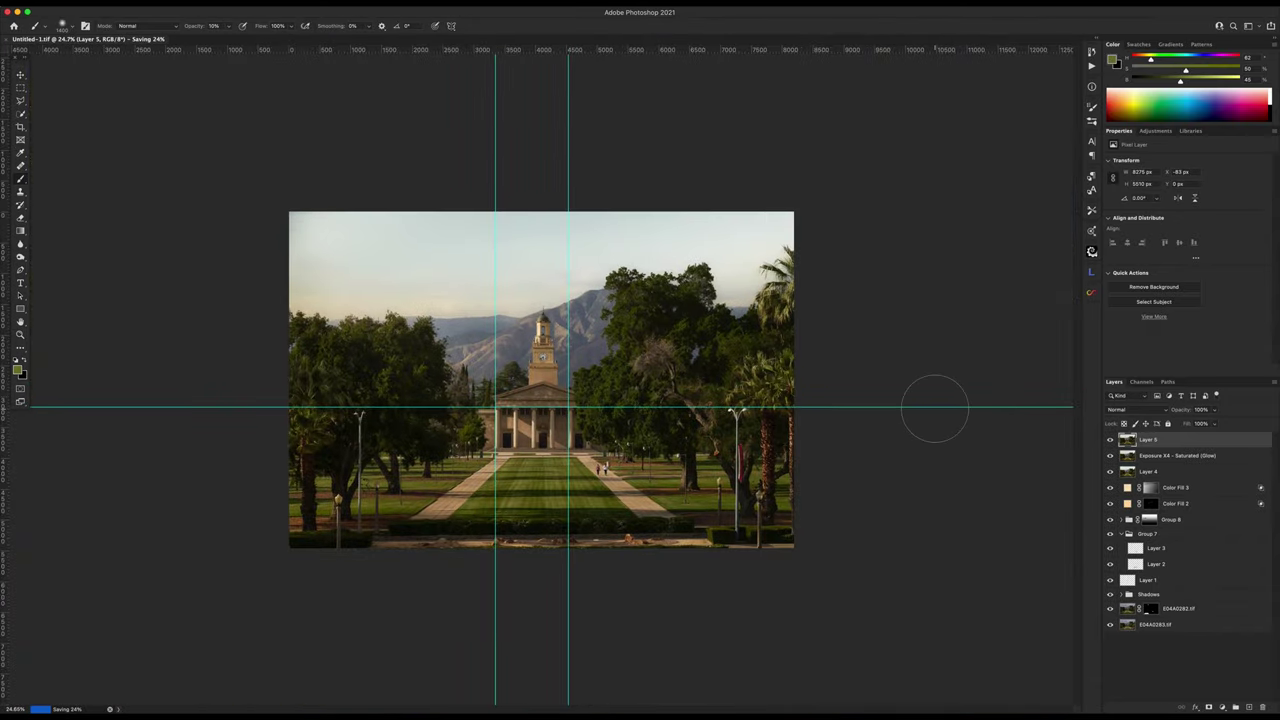
# Step: Scroll the Photoshop view while the image saves back to Capture One as Untitled-1.tif
pyautogui.scroll(3, 542, 383)
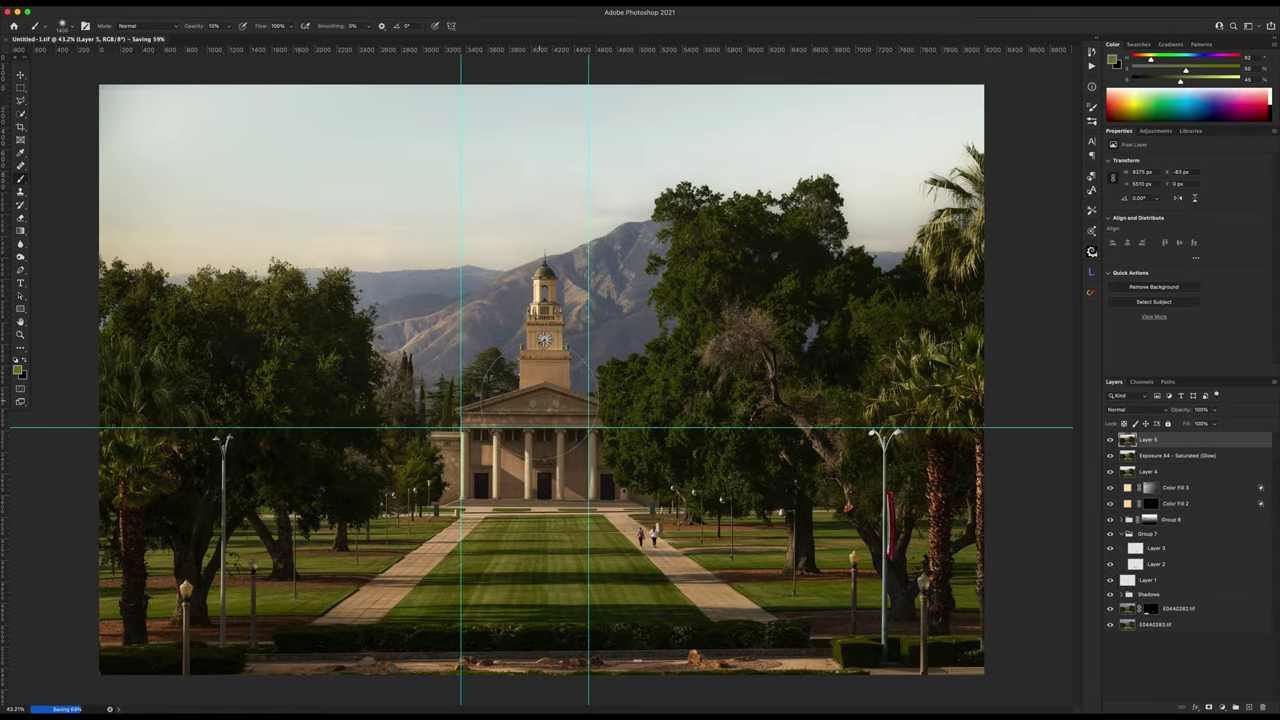